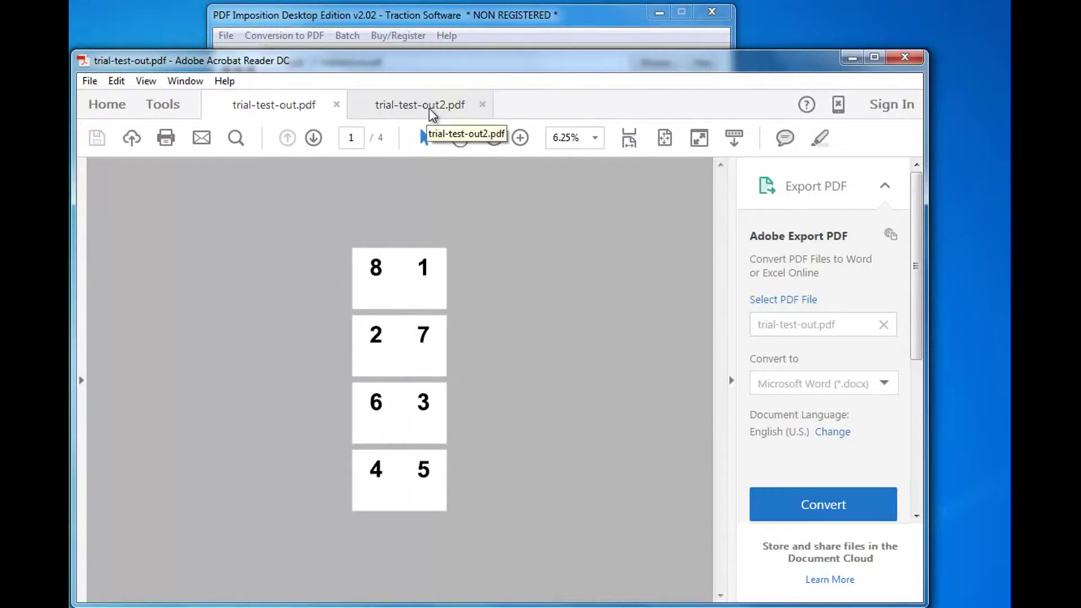
# Step: Review trial-test-out2.pdf's eight sequential pages zoomed out, then close that document
pyautogui.click(428, 109)
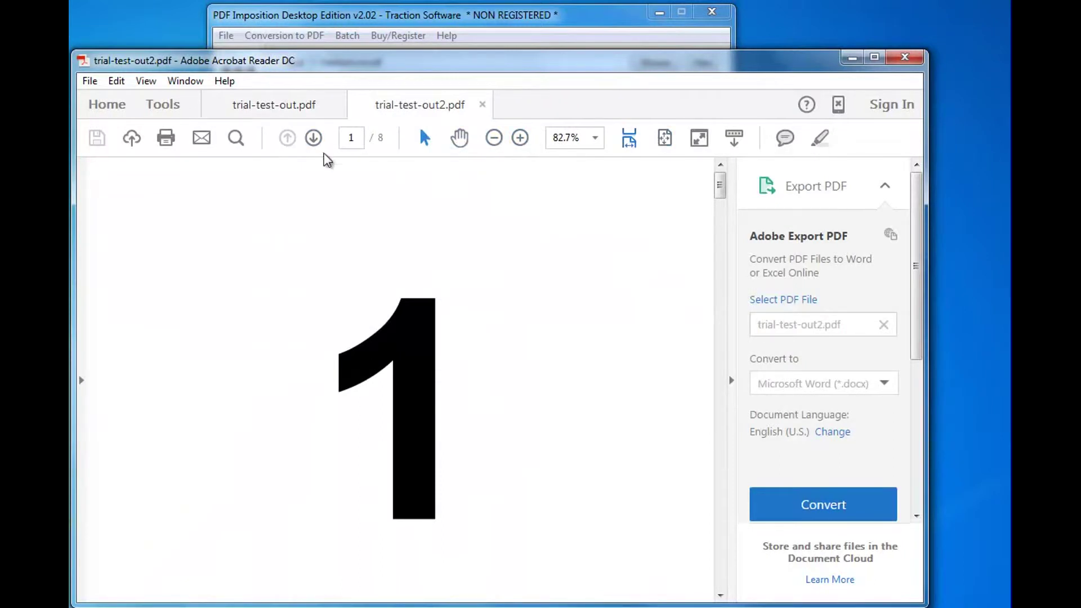
pyautogui.click(494, 138)
pyautogui.click(495, 138)
pyautogui.click(494, 138)
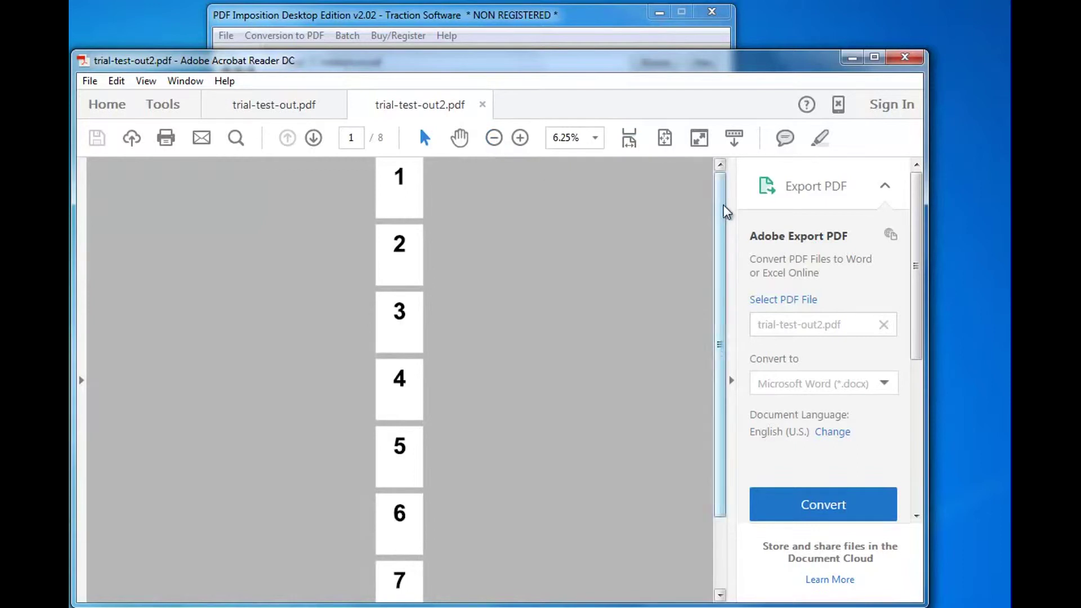
pyautogui.moveTo(723, 212)
pyautogui.mouseDown()
pyautogui.moveTo(724, 323)
pyautogui.moveTo(723, 205)
pyautogui.mouseUp()
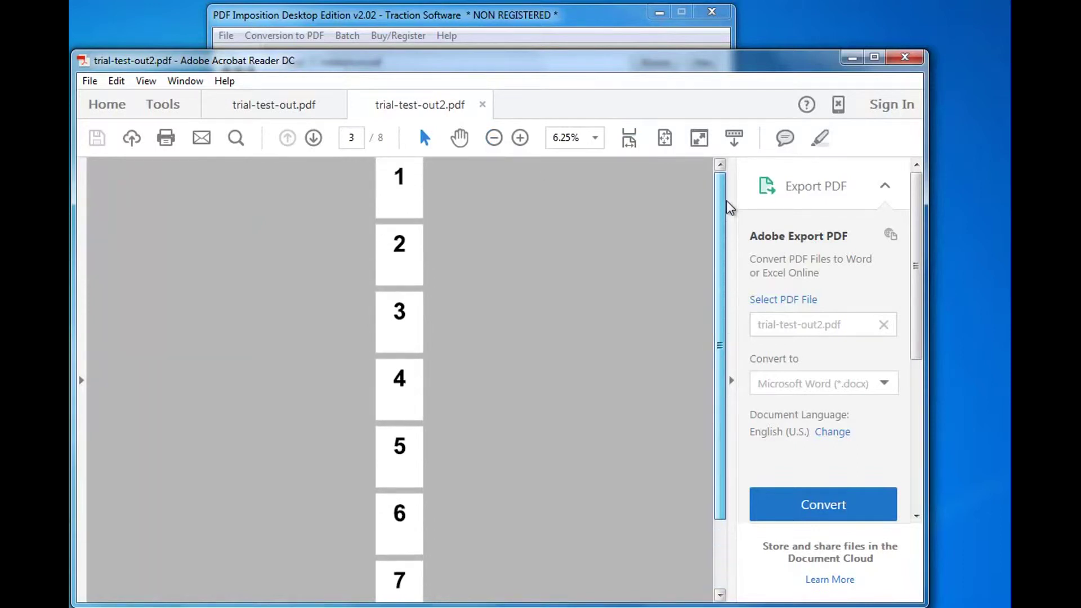
pyautogui.click(481, 105)
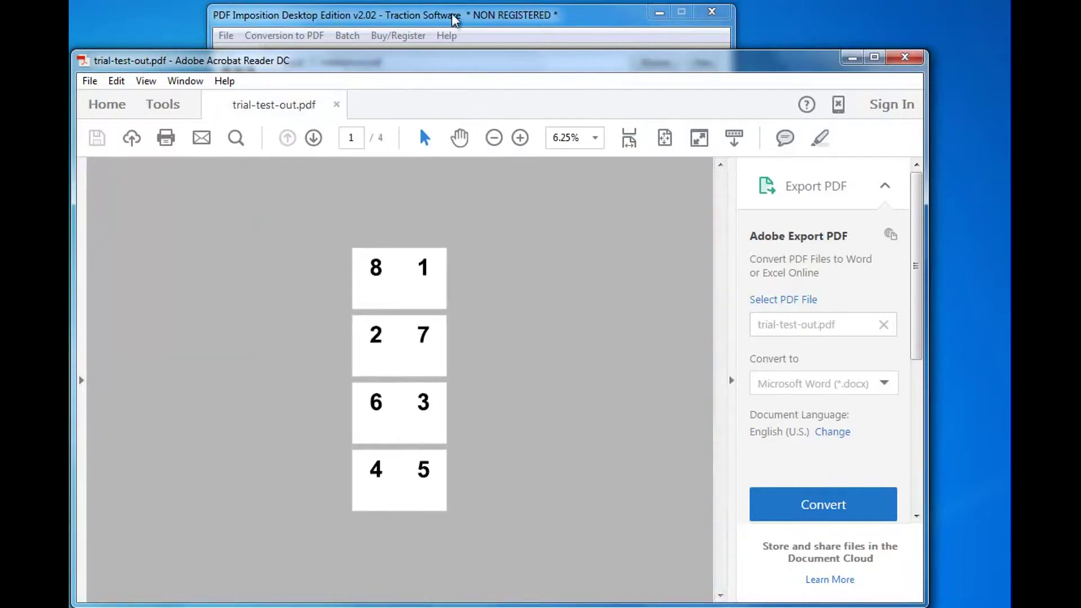
# Step: Set the processing type to 1up Split on Vertical and save the 1-up conversion settings
pyautogui.click(455, 15)
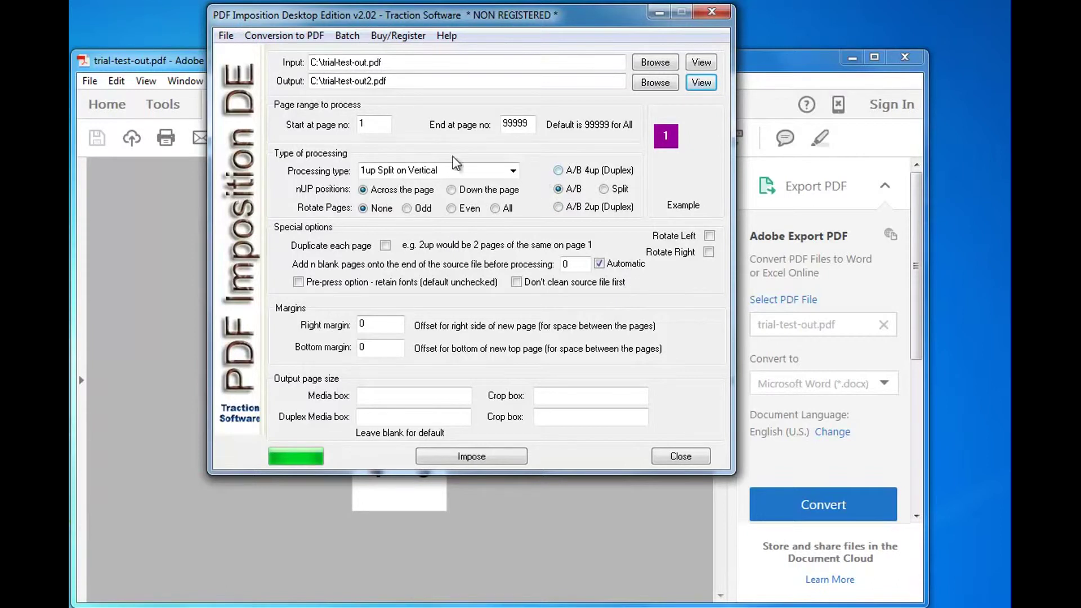
pyautogui.click(516, 170)
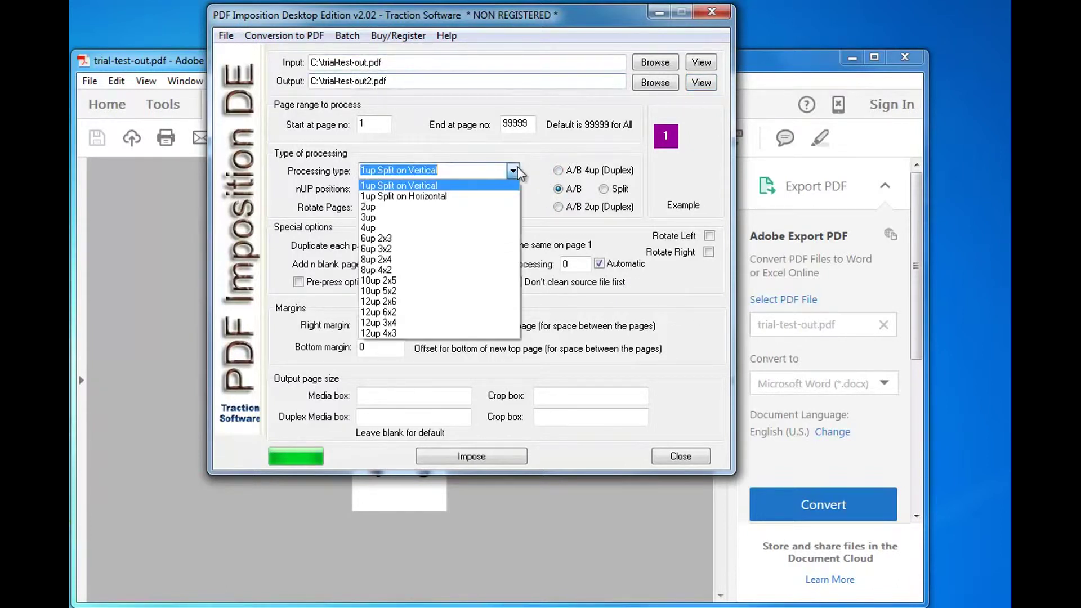
pyautogui.click(424, 194)
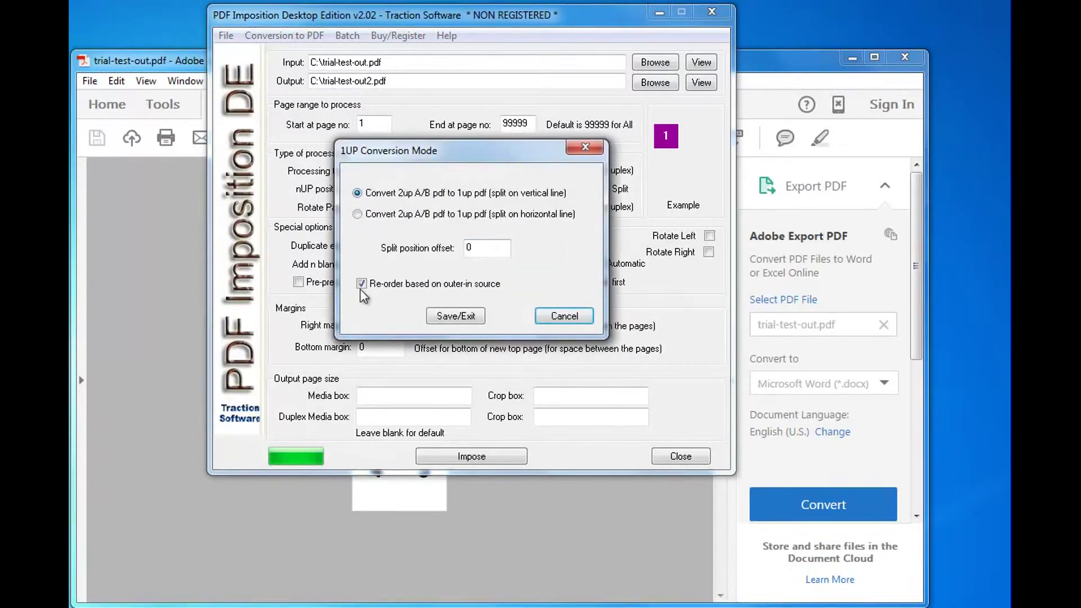
pyautogui.click(469, 320)
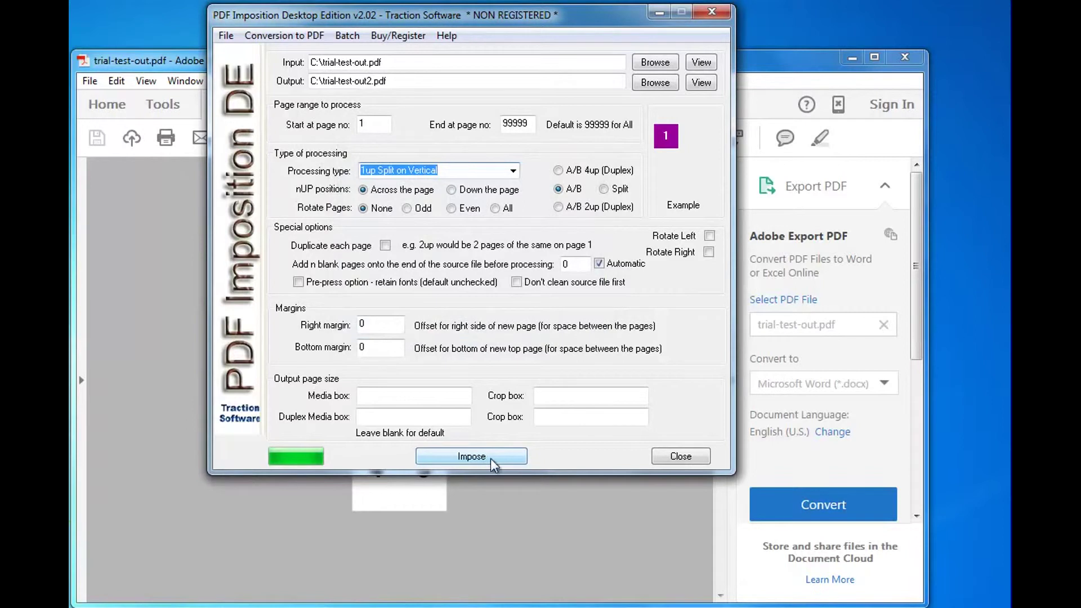
# Step: Run the imposition to produce trial-test-out2.pdf, dismissing the completion and registration notices
pyautogui.click(200, 105)
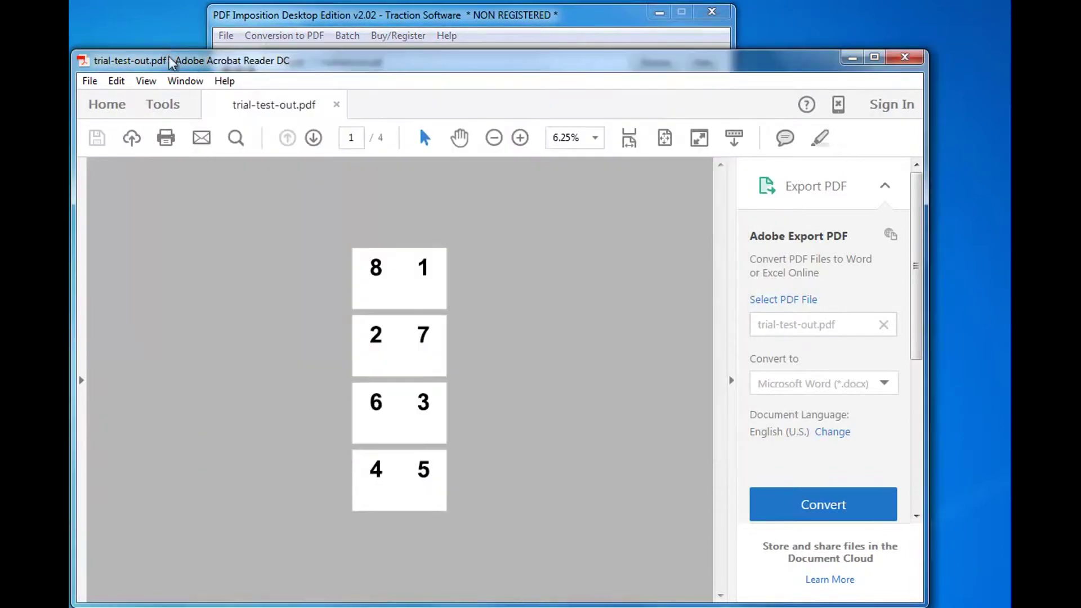
pyautogui.click(488, 22)
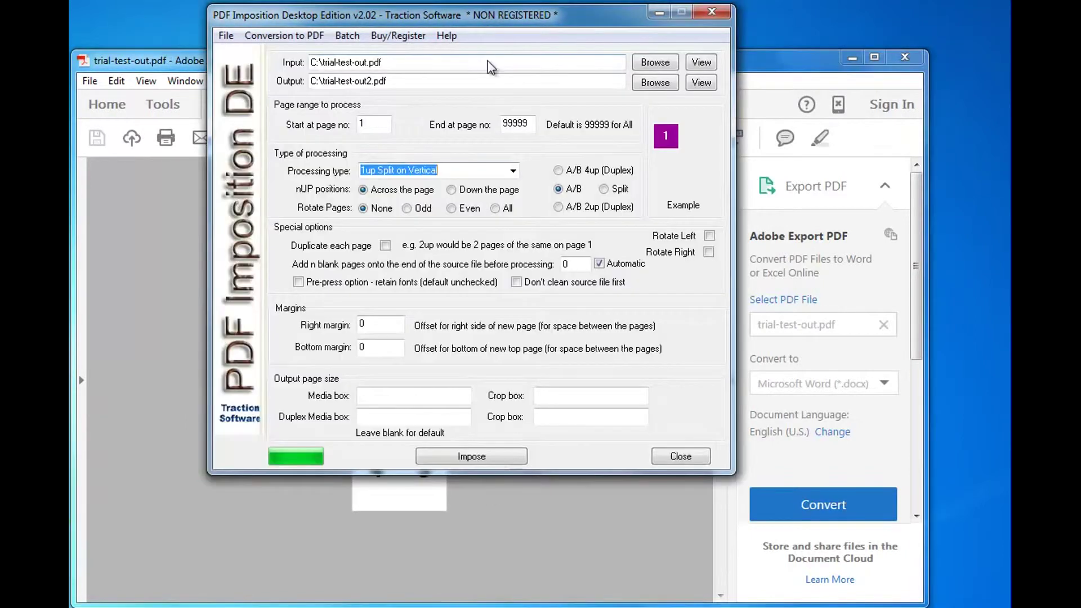
pyautogui.click(481, 456)
pyautogui.click(515, 275)
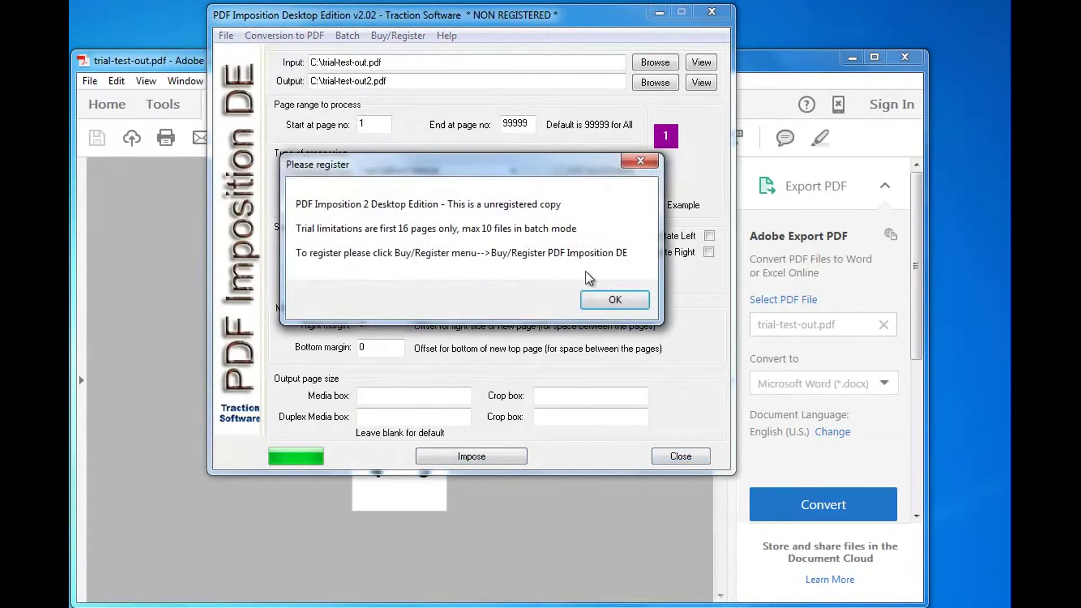
pyautogui.click(615, 300)
# Step: Open trial-test-out2.pdf and zoom out to confirm its pages run in order
pyautogui.click(703, 84)
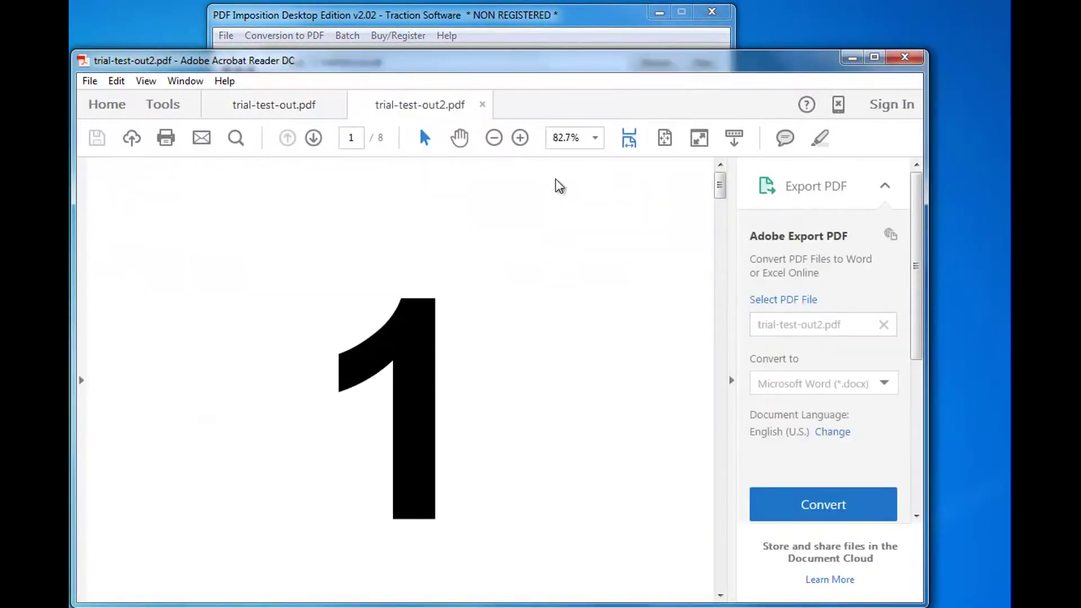
pyautogui.click(494, 138)
pyautogui.click(494, 138)
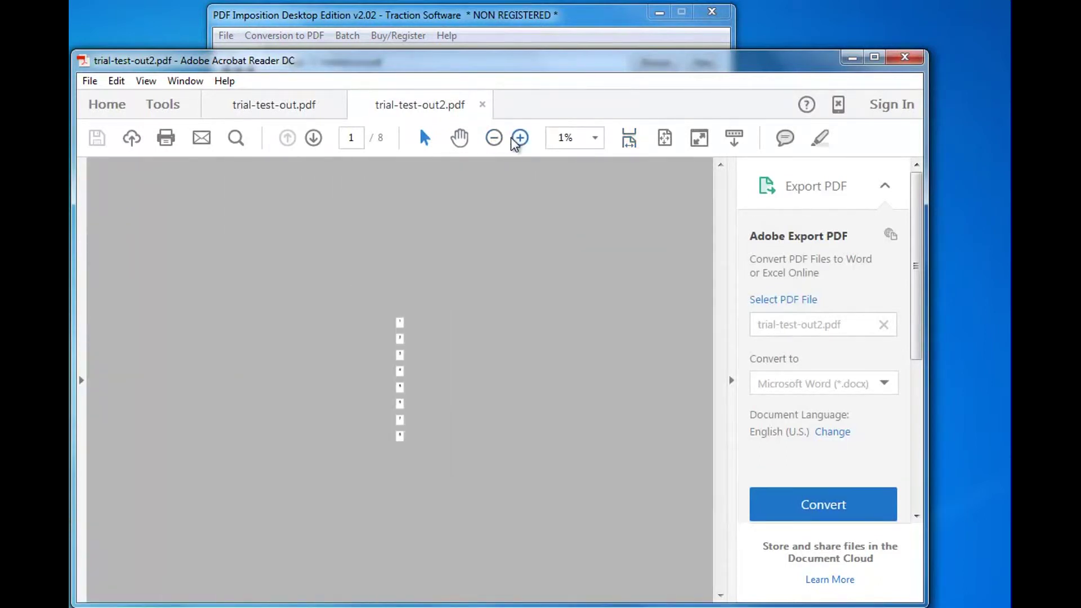
pyautogui.click(519, 138)
pyautogui.moveTo(716, 327)
pyautogui.mouseDown()
pyautogui.moveTo(718, 385)
pyautogui.moveTo(714, 254)
pyautogui.mouseUp()
# Step: Return to Acrobat and show the original booklet file trial-test-out.pdf
pyautogui.click(477, 19)
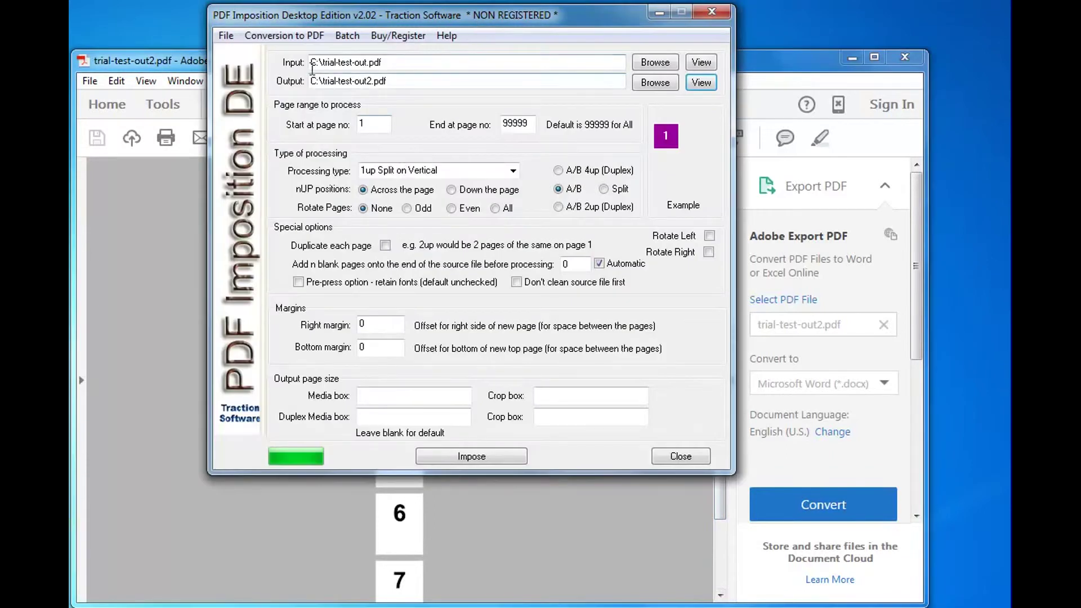
pyautogui.click(184, 63)
pyautogui.click(287, 106)
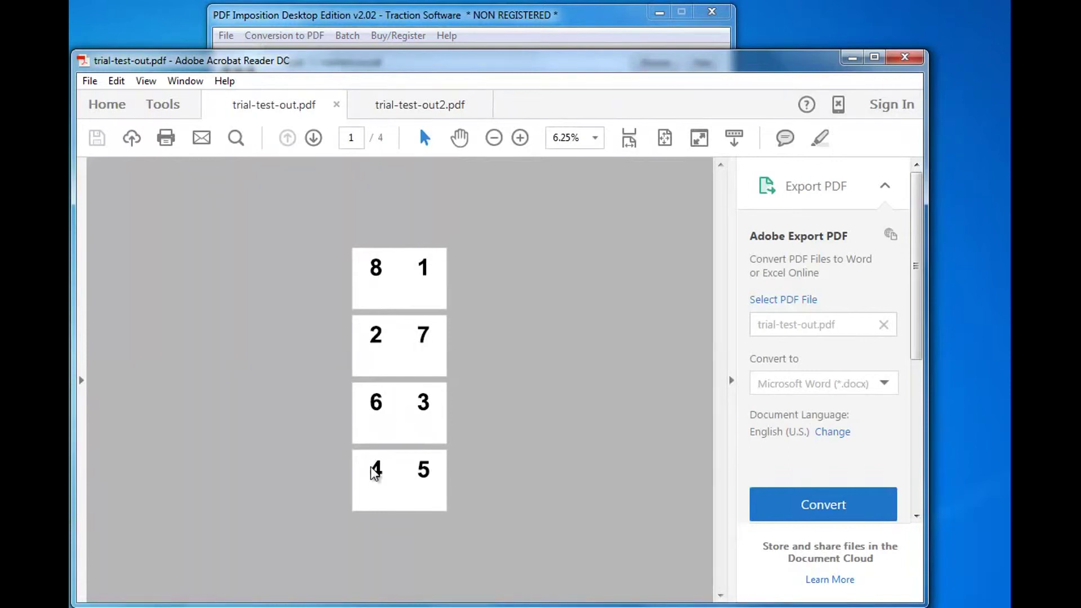
# Step: Reselect 1up Split on Vertical in PDF Imposition and save the 1-up settings
pyautogui.click(406, 13)
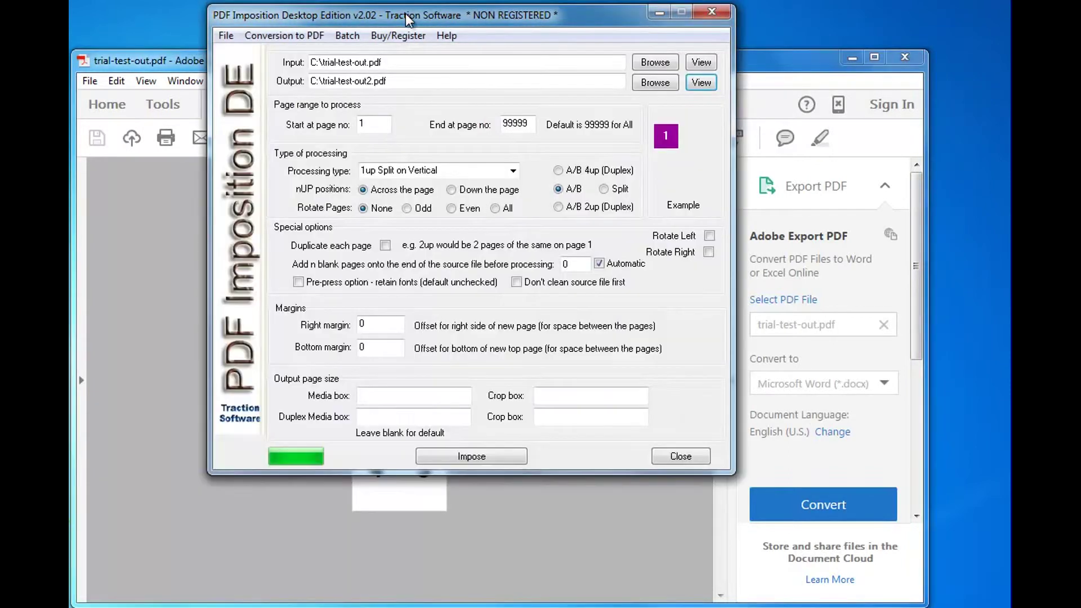
pyautogui.click(513, 172)
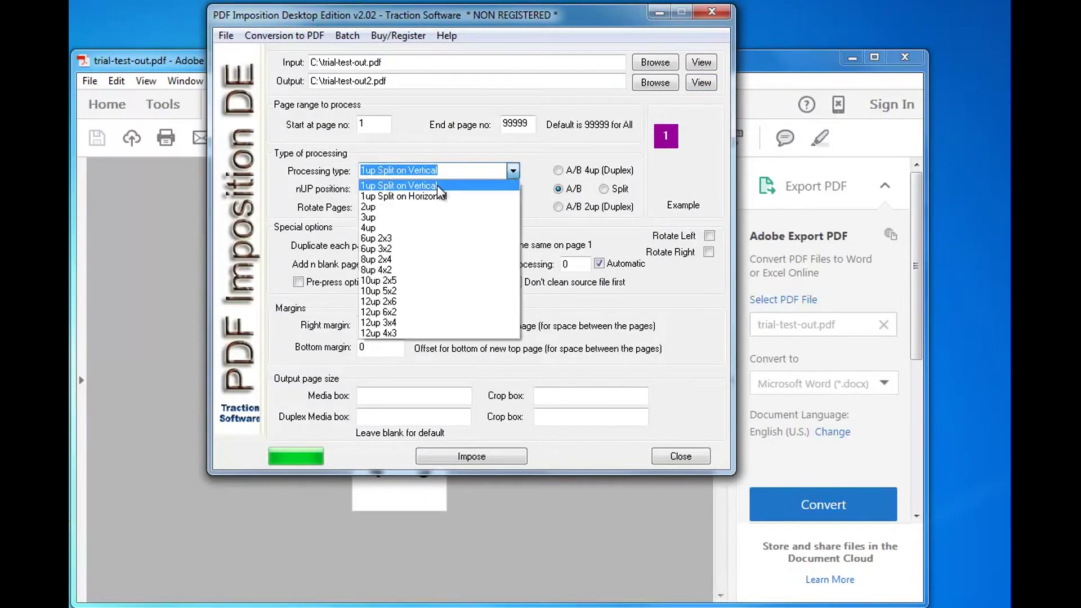
pyautogui.click(438, 186)
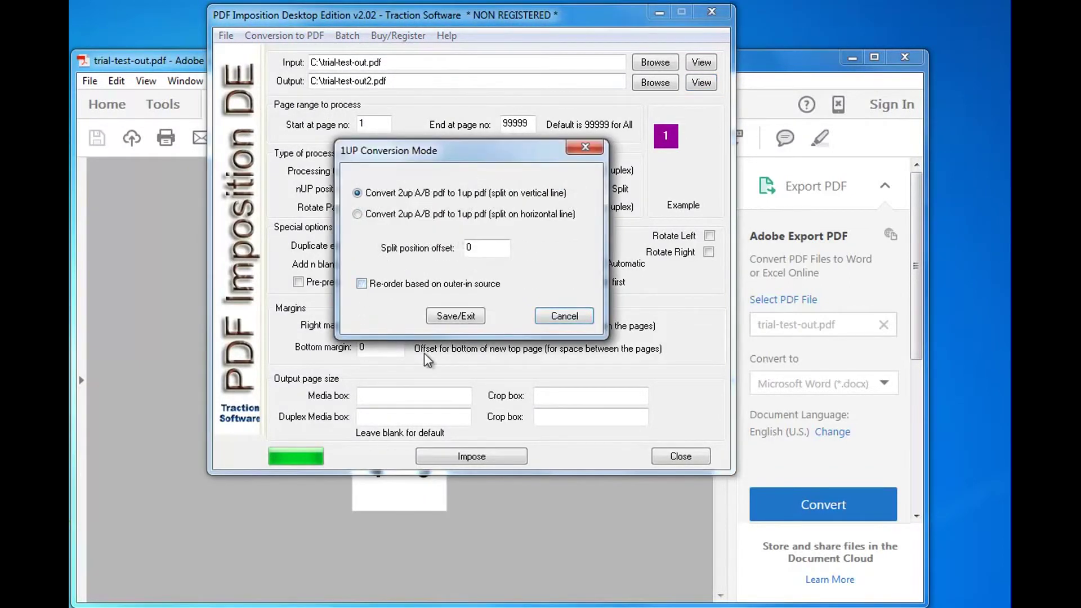
pyautogui.click(460, 318)
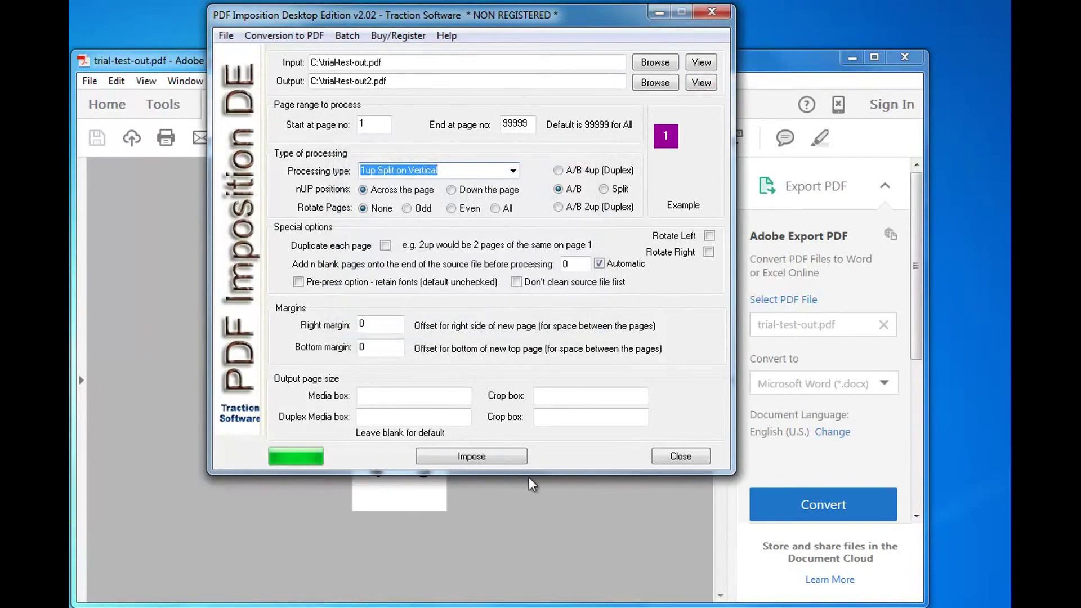